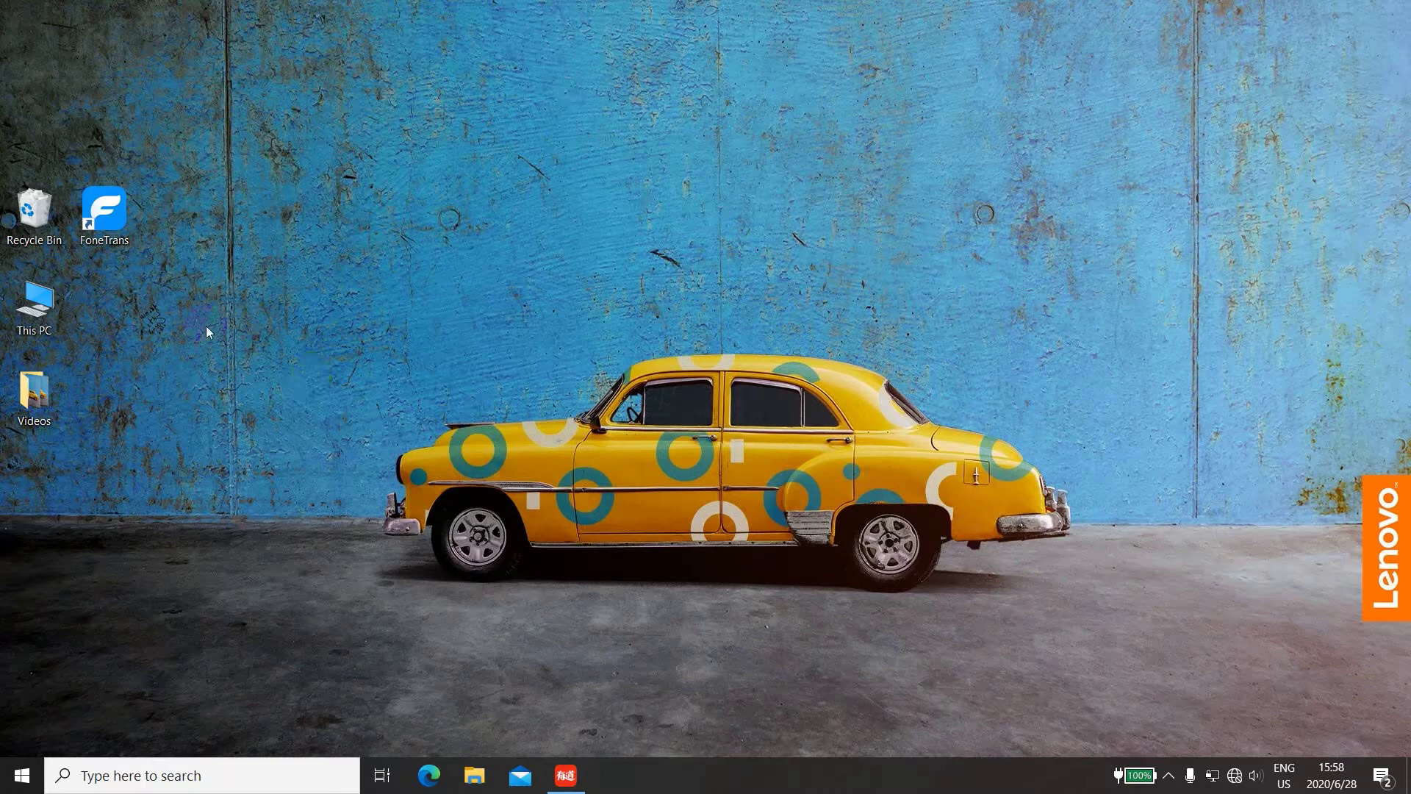
# Step: Launch FoneTrans with the iPhone 7 connected and go to its Photos section
pyautogui.doubleClick(122, 241)
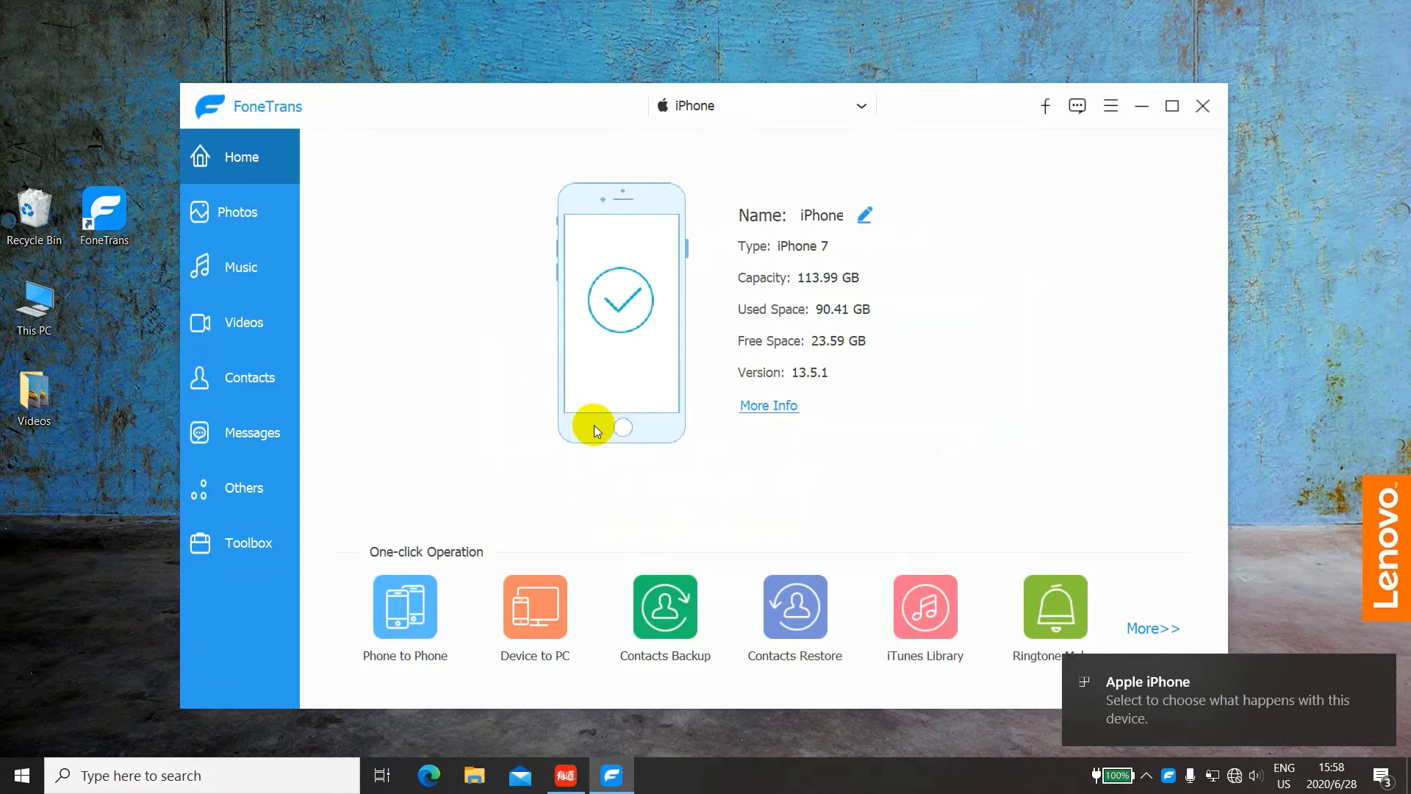
pyautogui.click(280, 235)
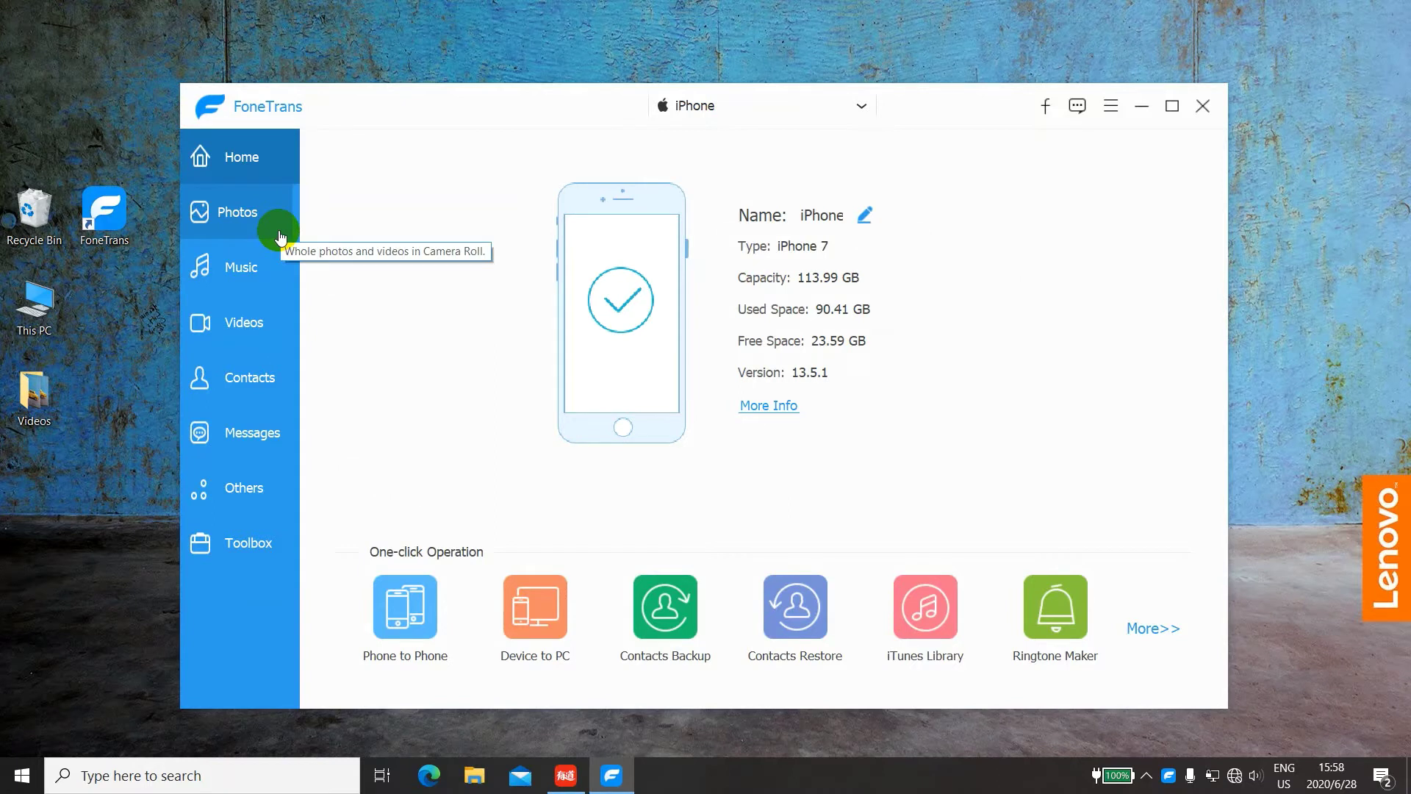
# Step: Load the iPhone photo library and check all photos except IMG_7789 and IMG_7788
pyautogui.click(279, 233)
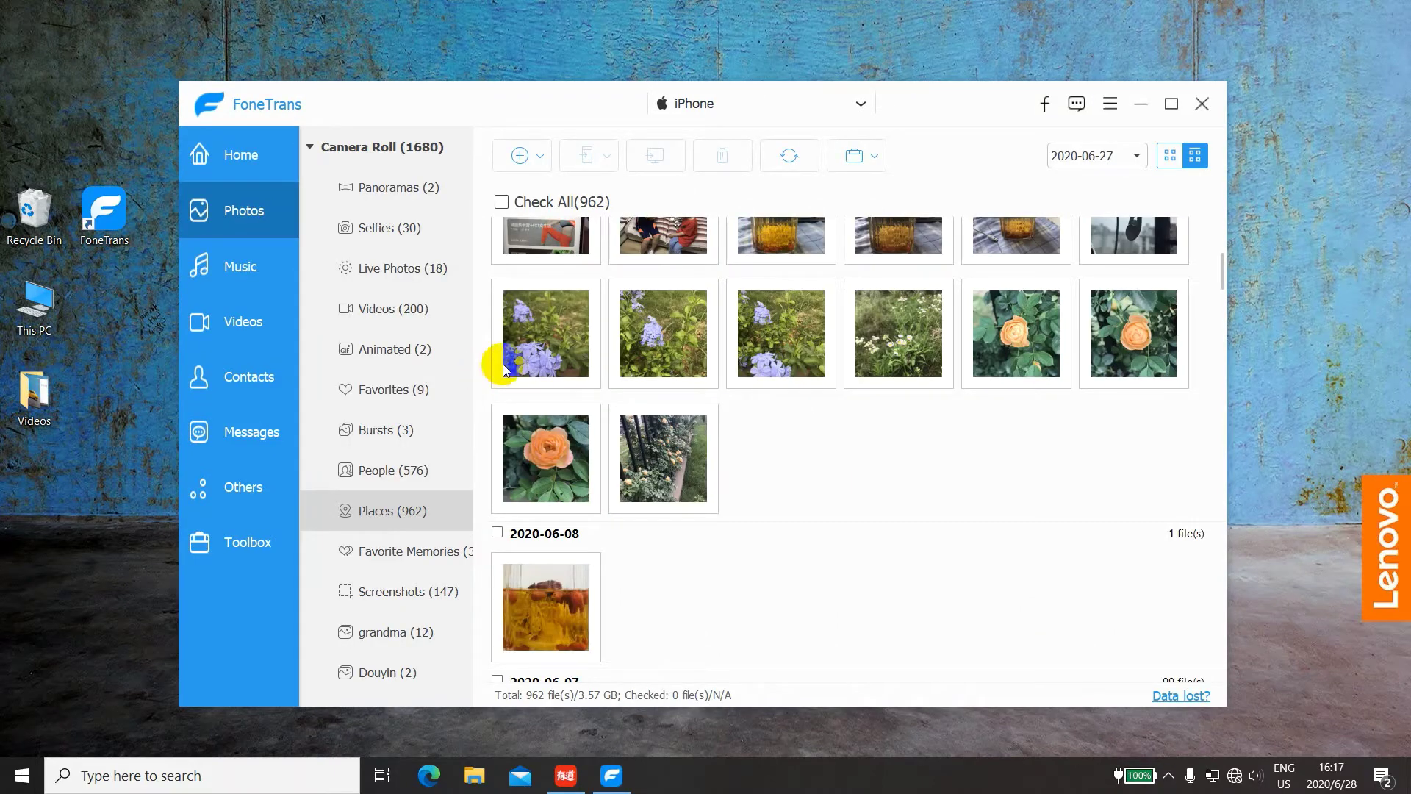
pyautogui.moveTo(545, 240)
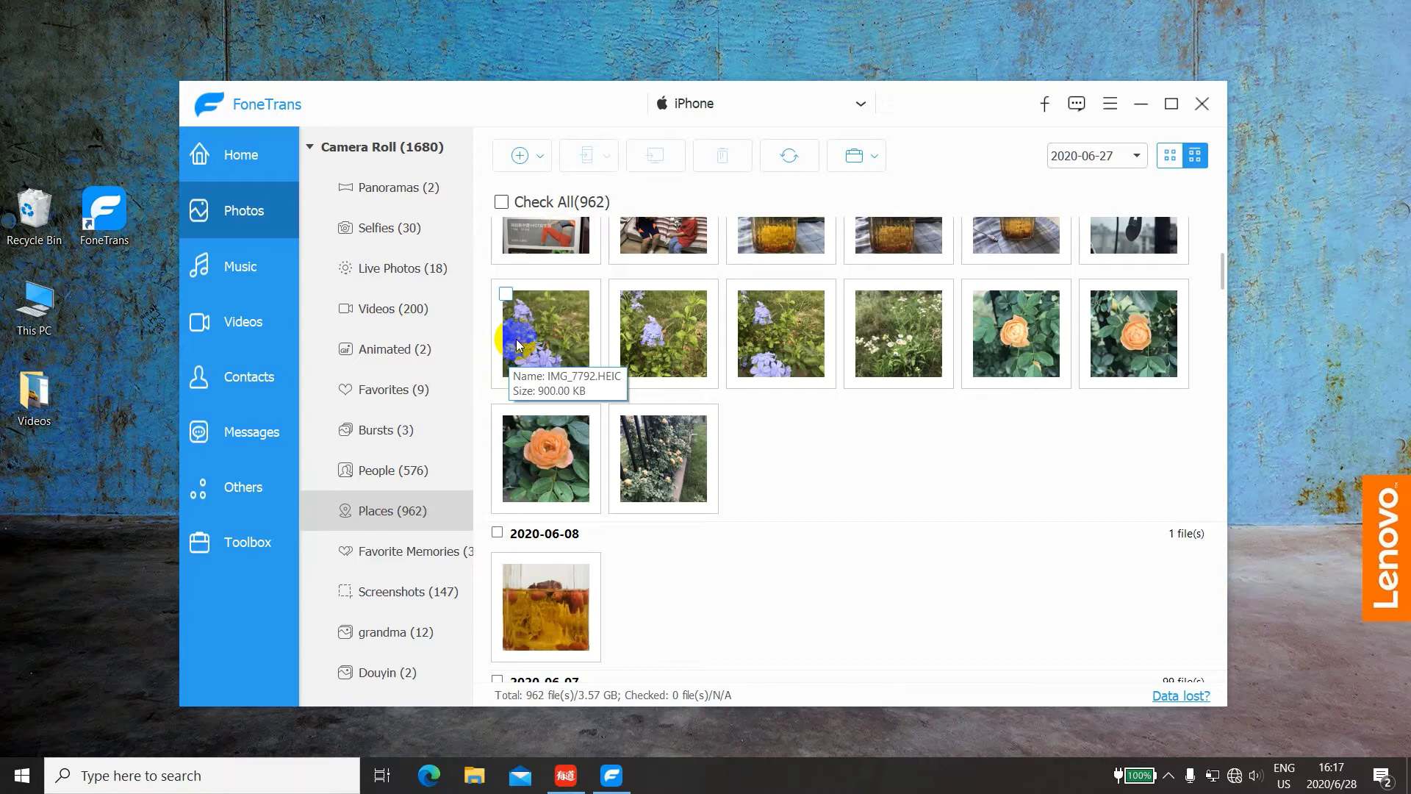
pyautogui.click(500, 206)
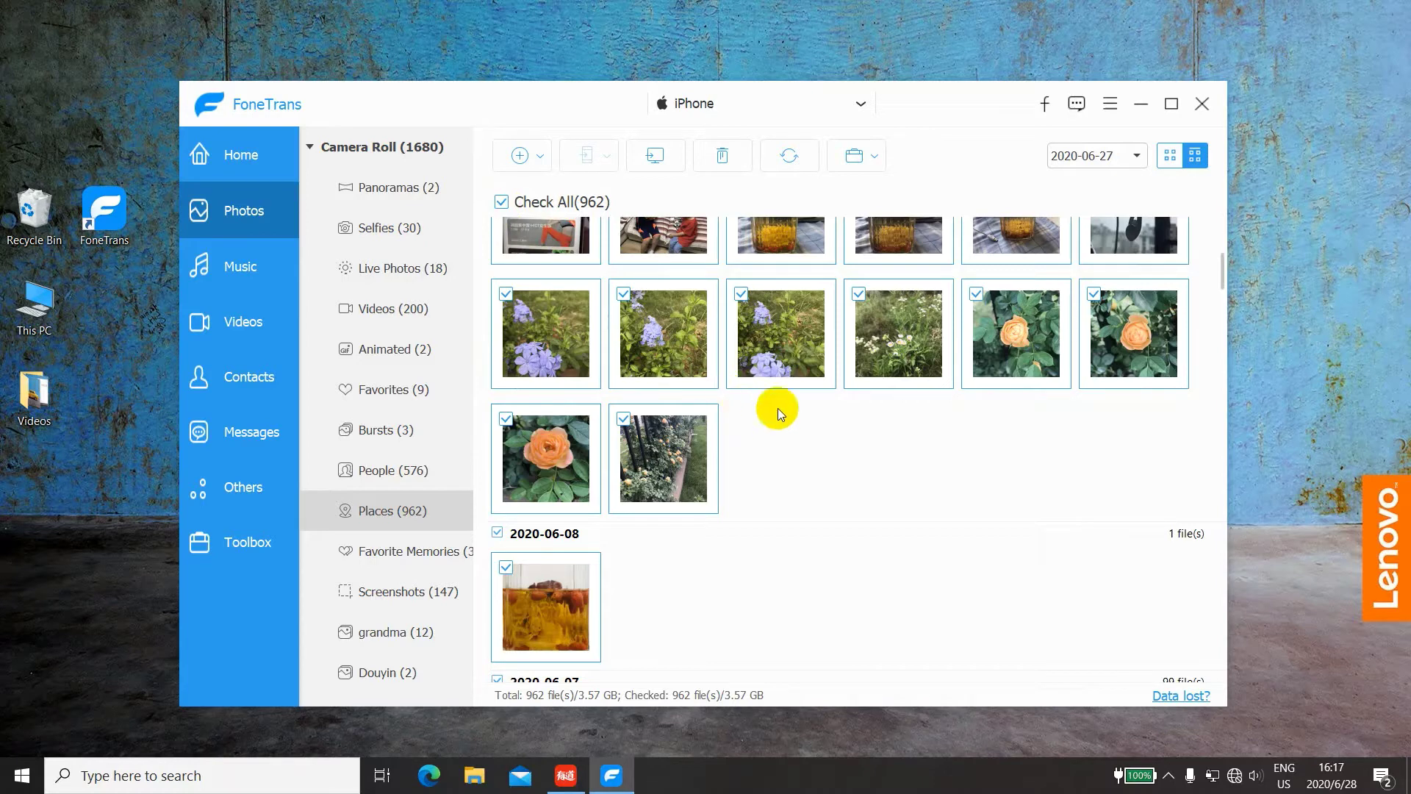
pyautogui.click(859, 297)
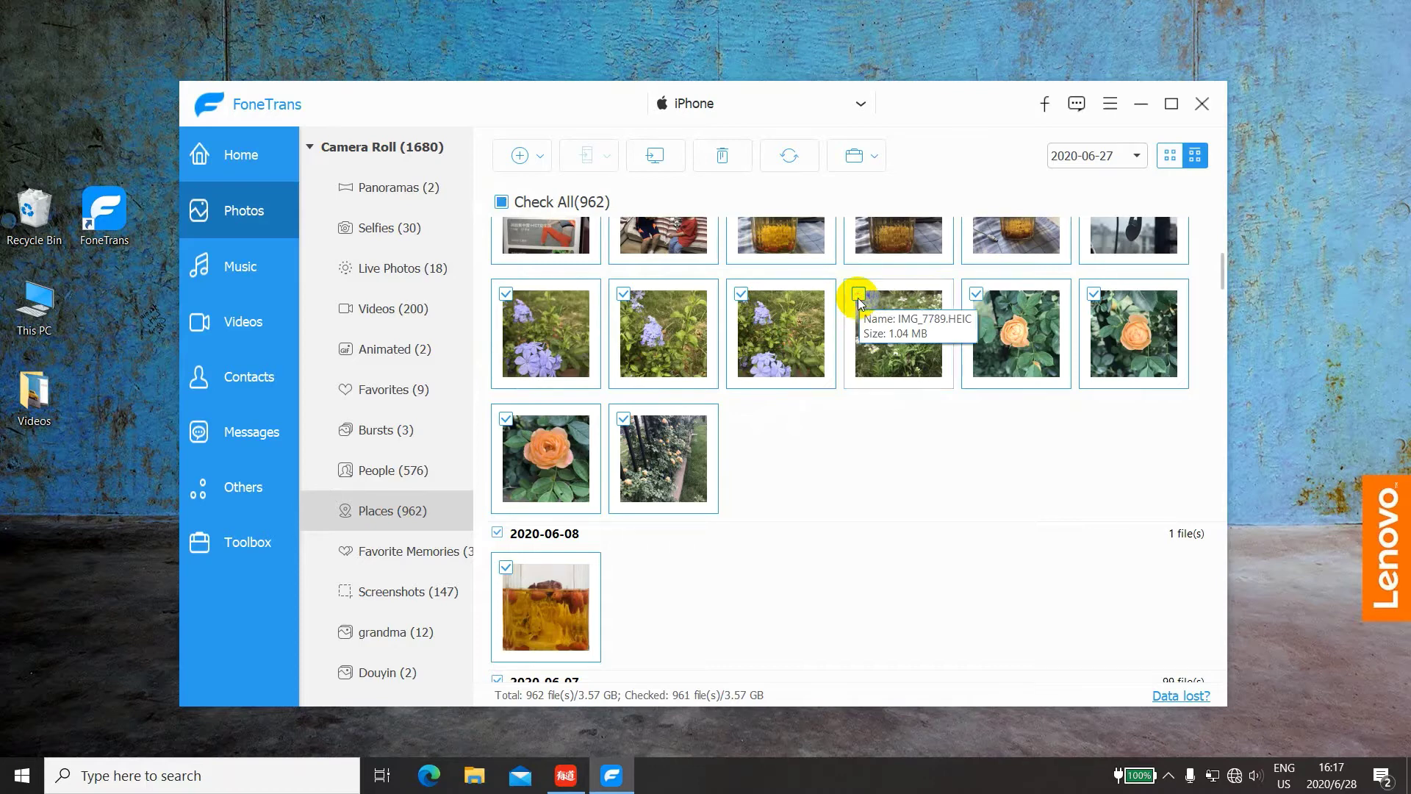
pyautogui.click(977, 295)
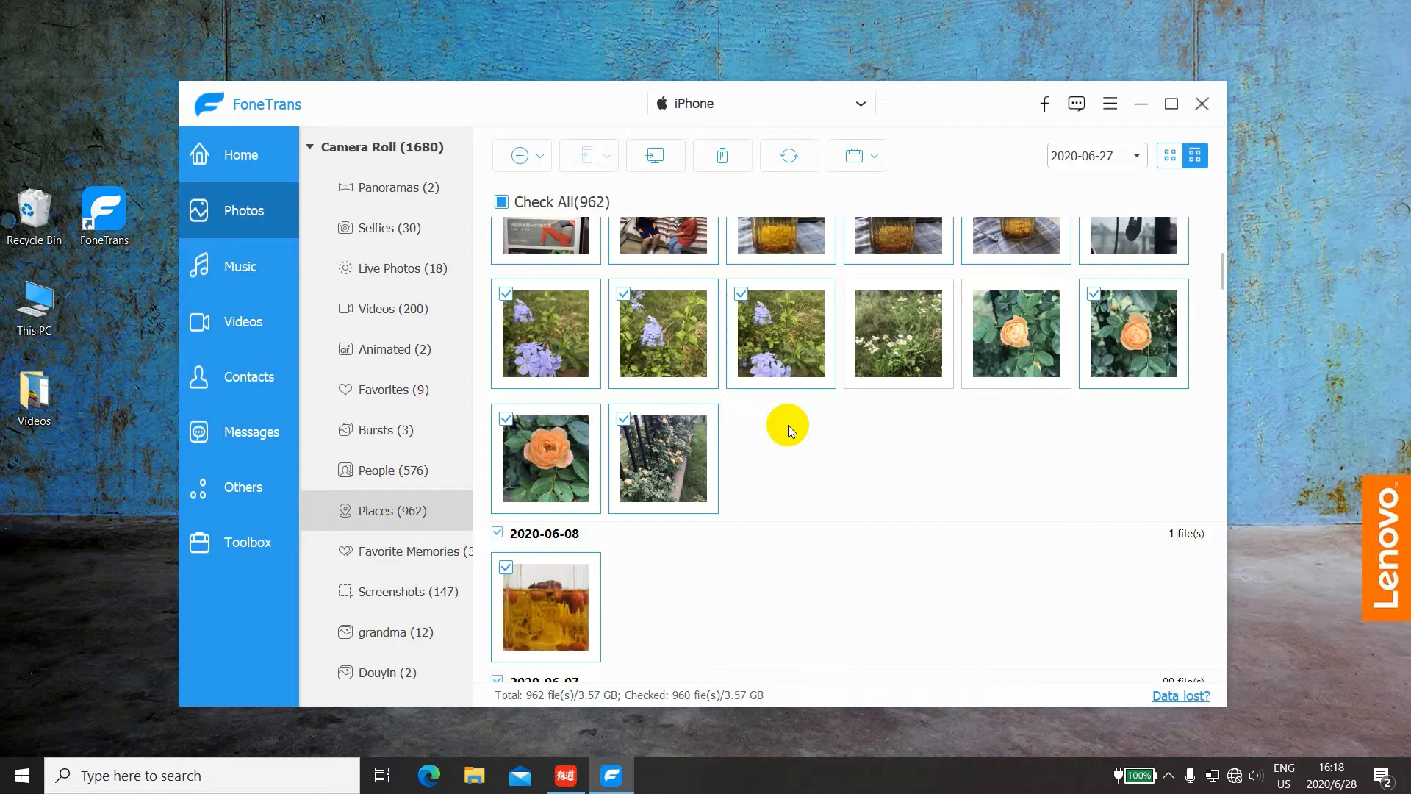
# Step: Clear all checkmarks and tick only the 14 photos dated 2020-06-09
pyautogui.scroll(2, 787, 425)
pyautogui.click(504, 206)
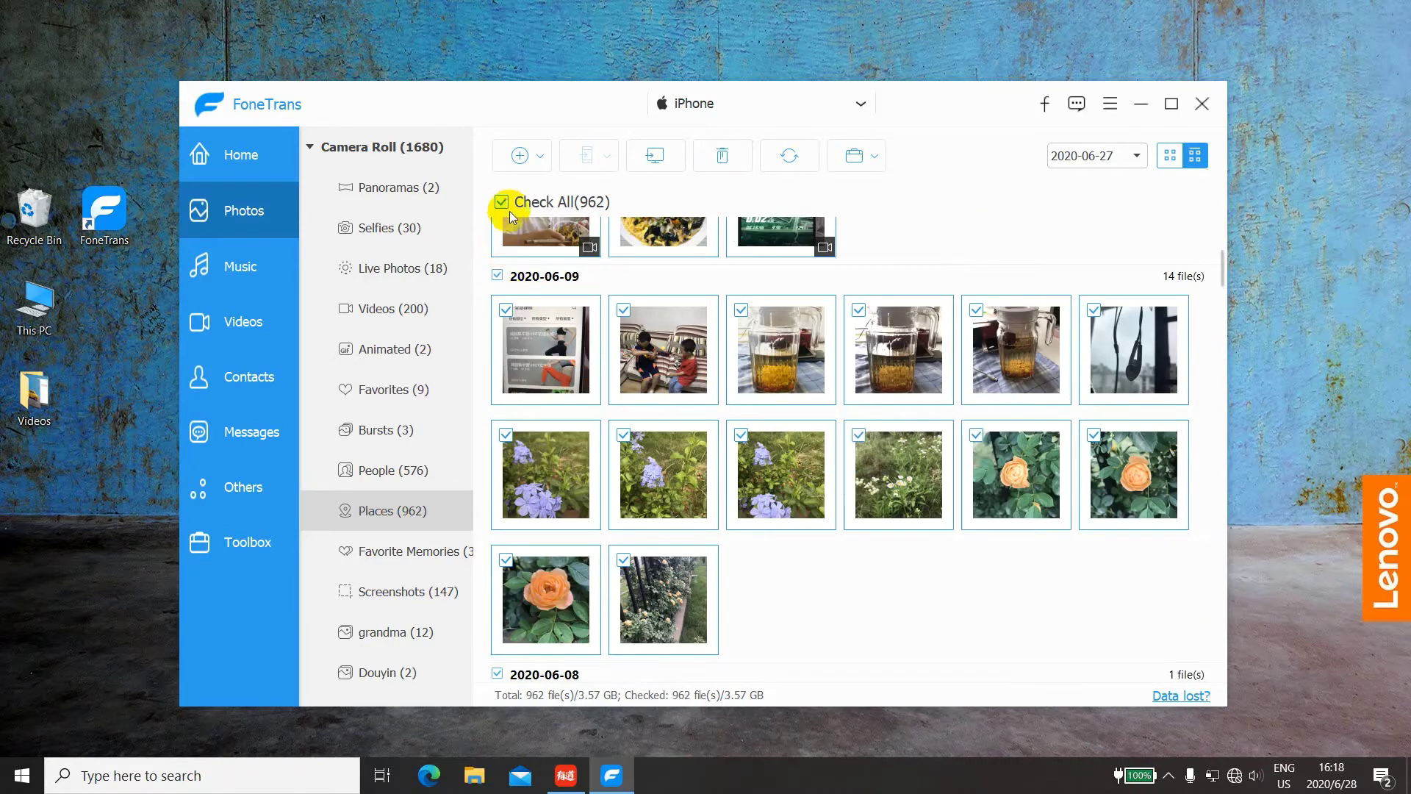
pyautogui.click(503, 202)
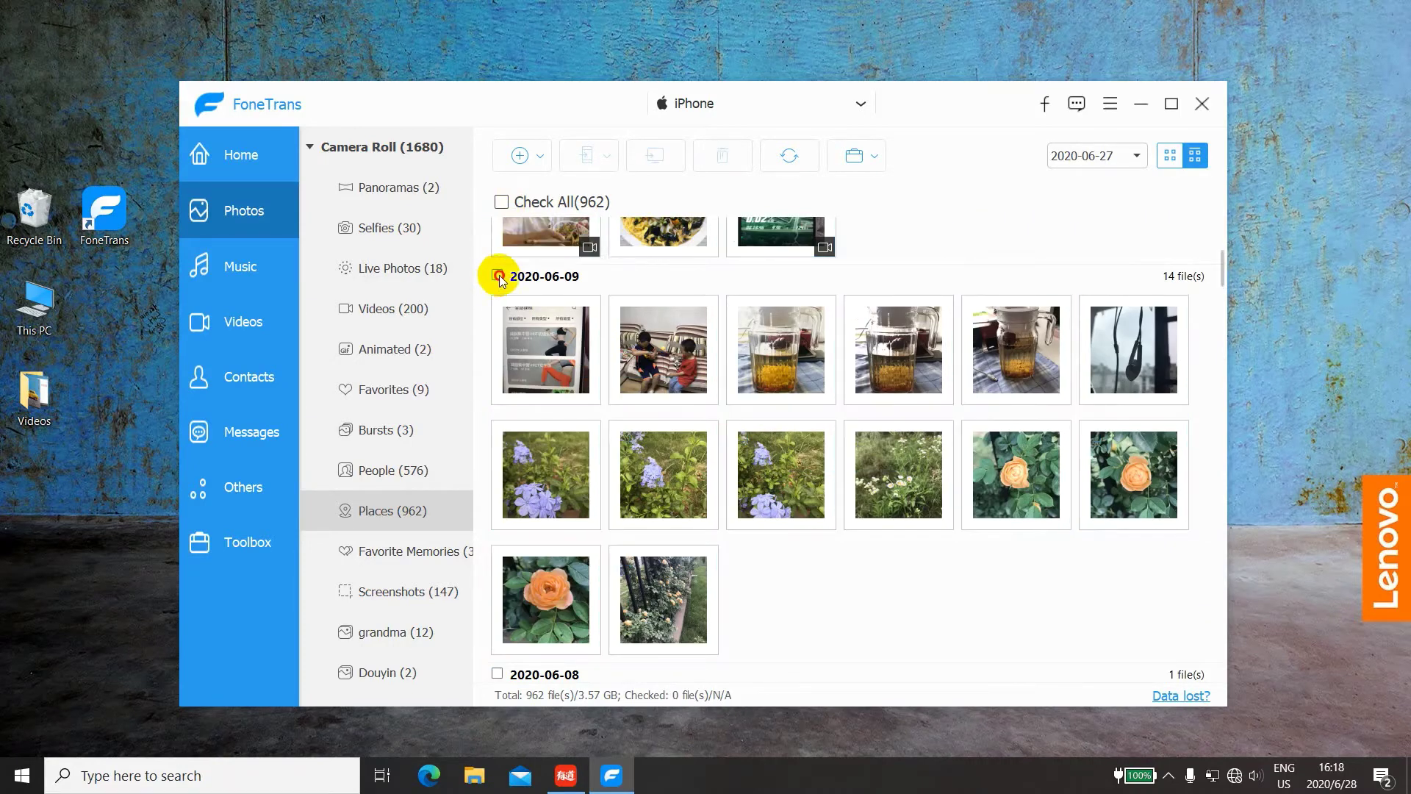
pyautogui.click(498, 275)
pyautogui.scroll(-1, 518, 290)
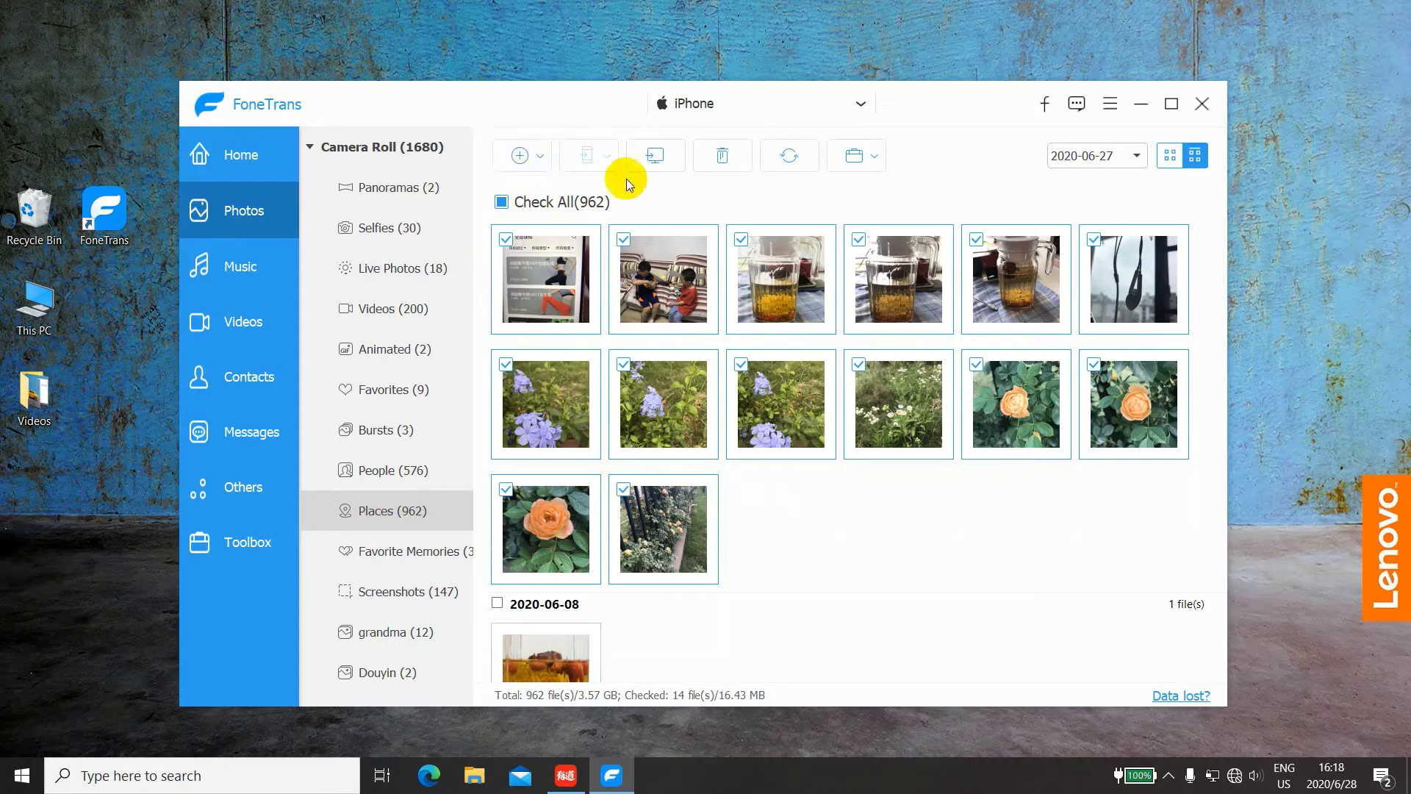
# Step: Export the checked photos to the Pictures\Aiseesoft Studio\FoneTrans folder on the PC
pyautogui.click(656, 155)
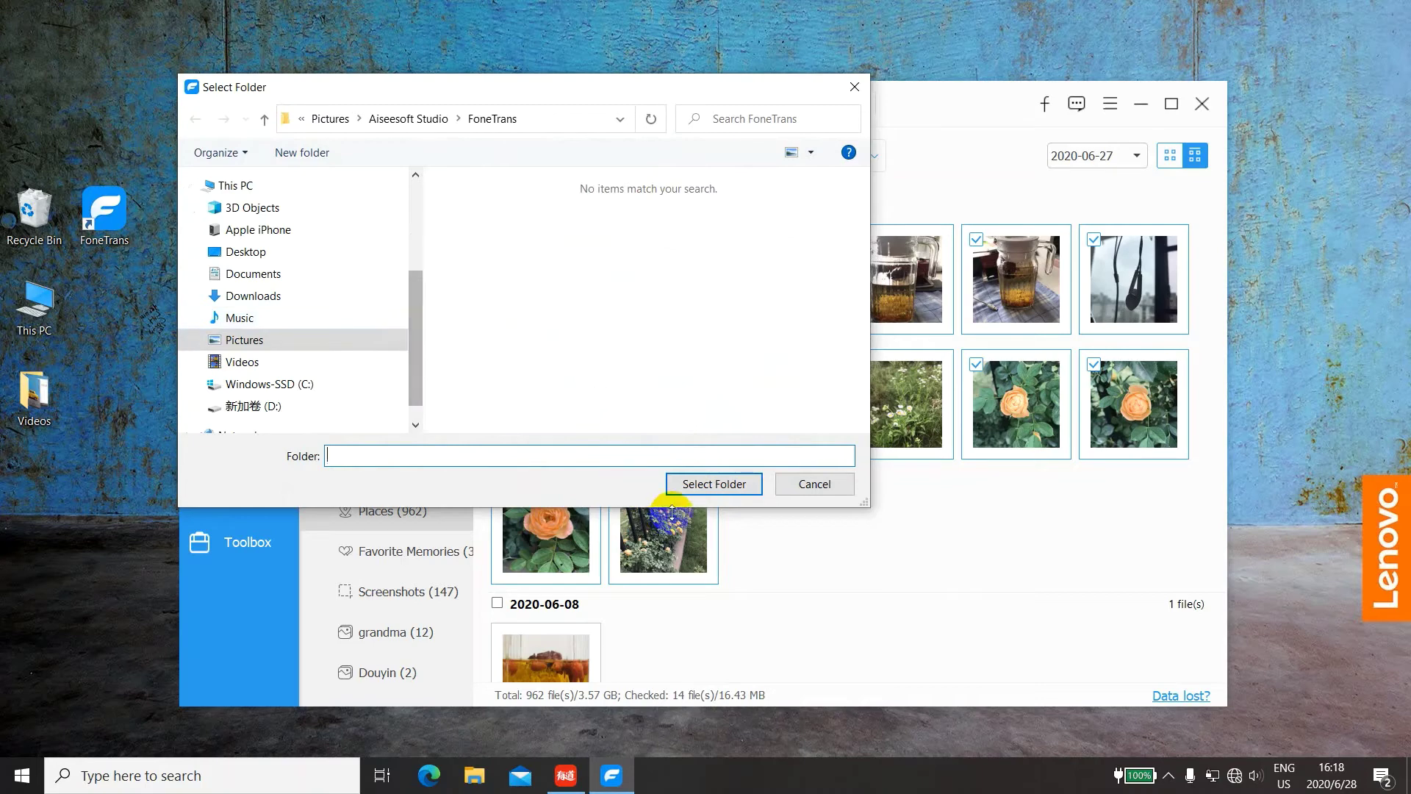
pyautogui.click(706, 489)
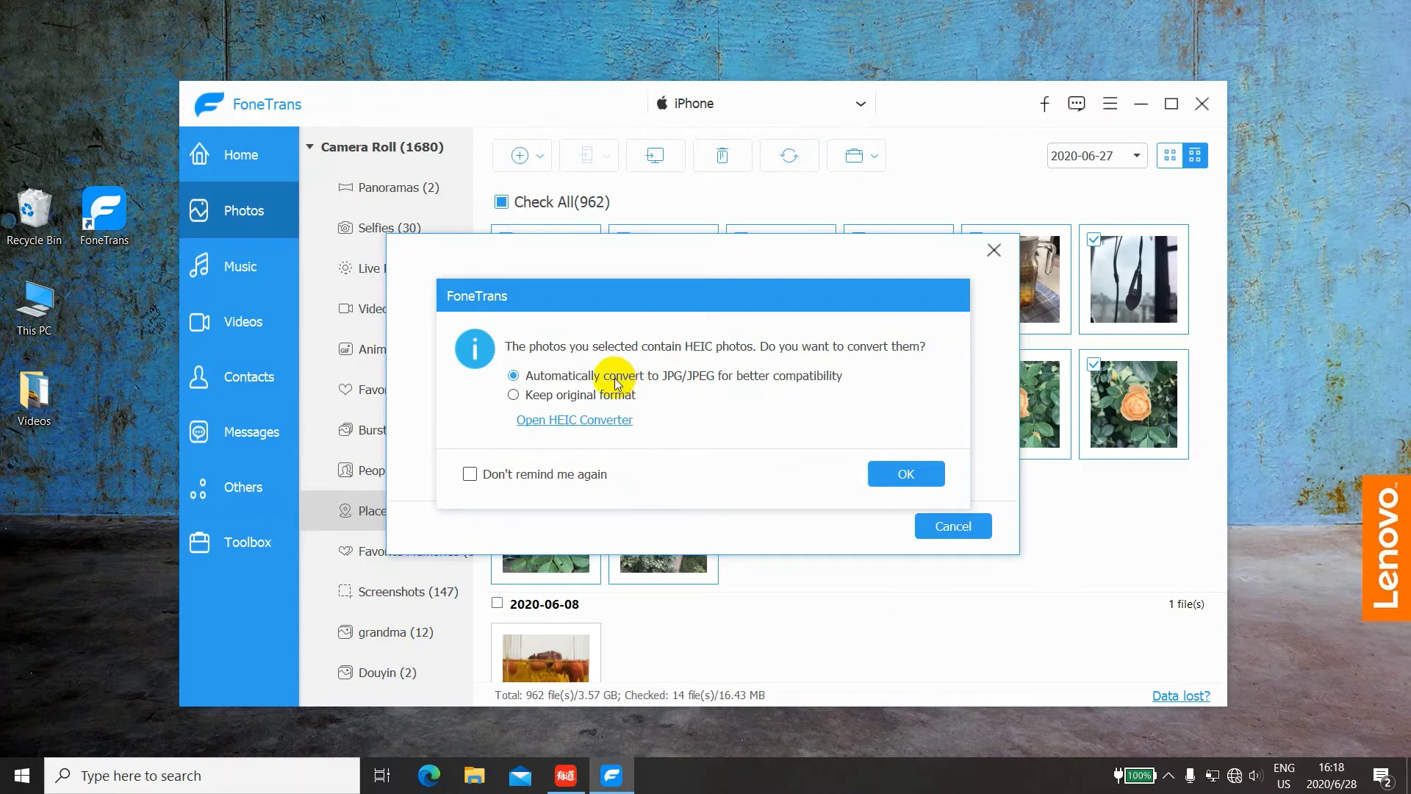
# Step: Convert the HEIC photos to JPG/JPEG and start exporting the 14 photos
pyautogui.click(660, 398)
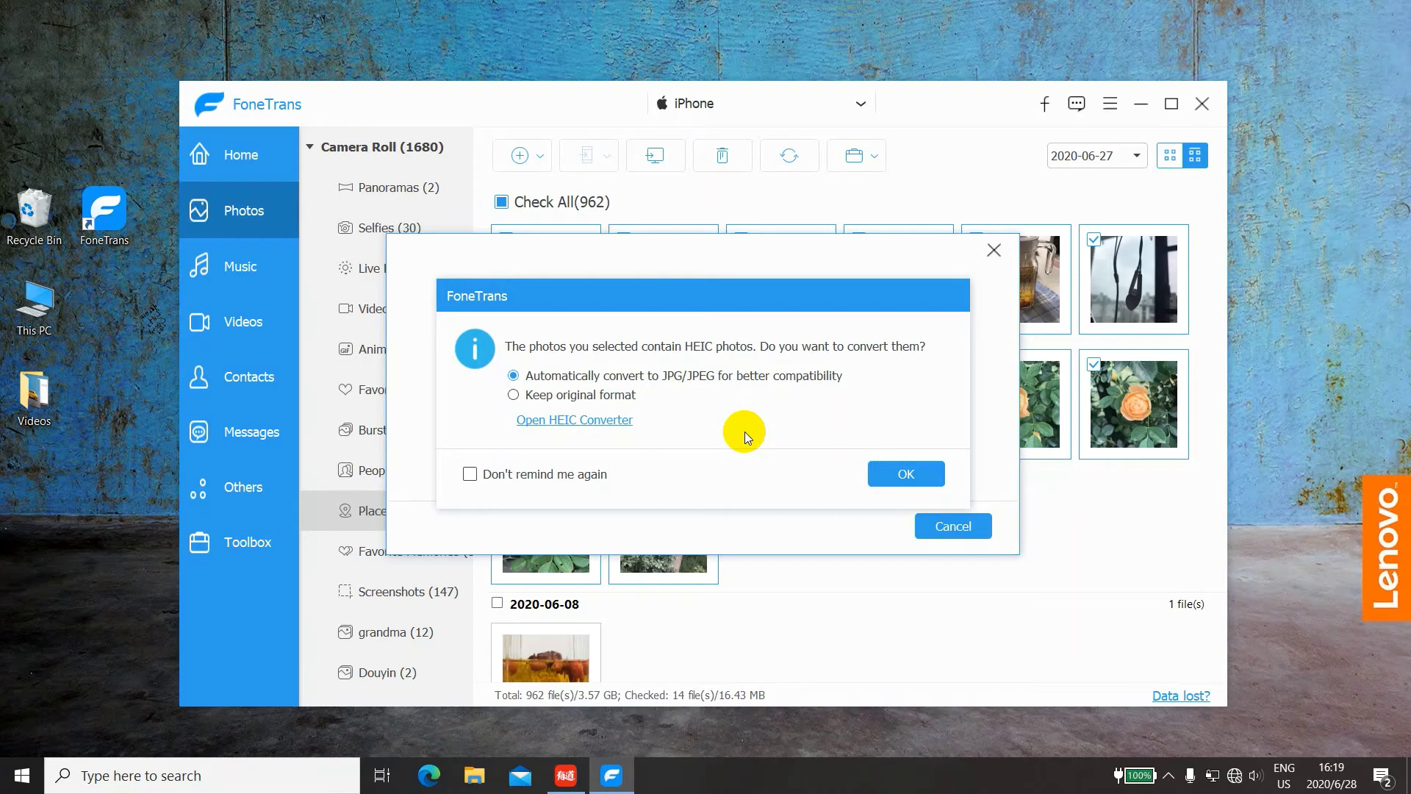
pyautogui.click(877, 474)
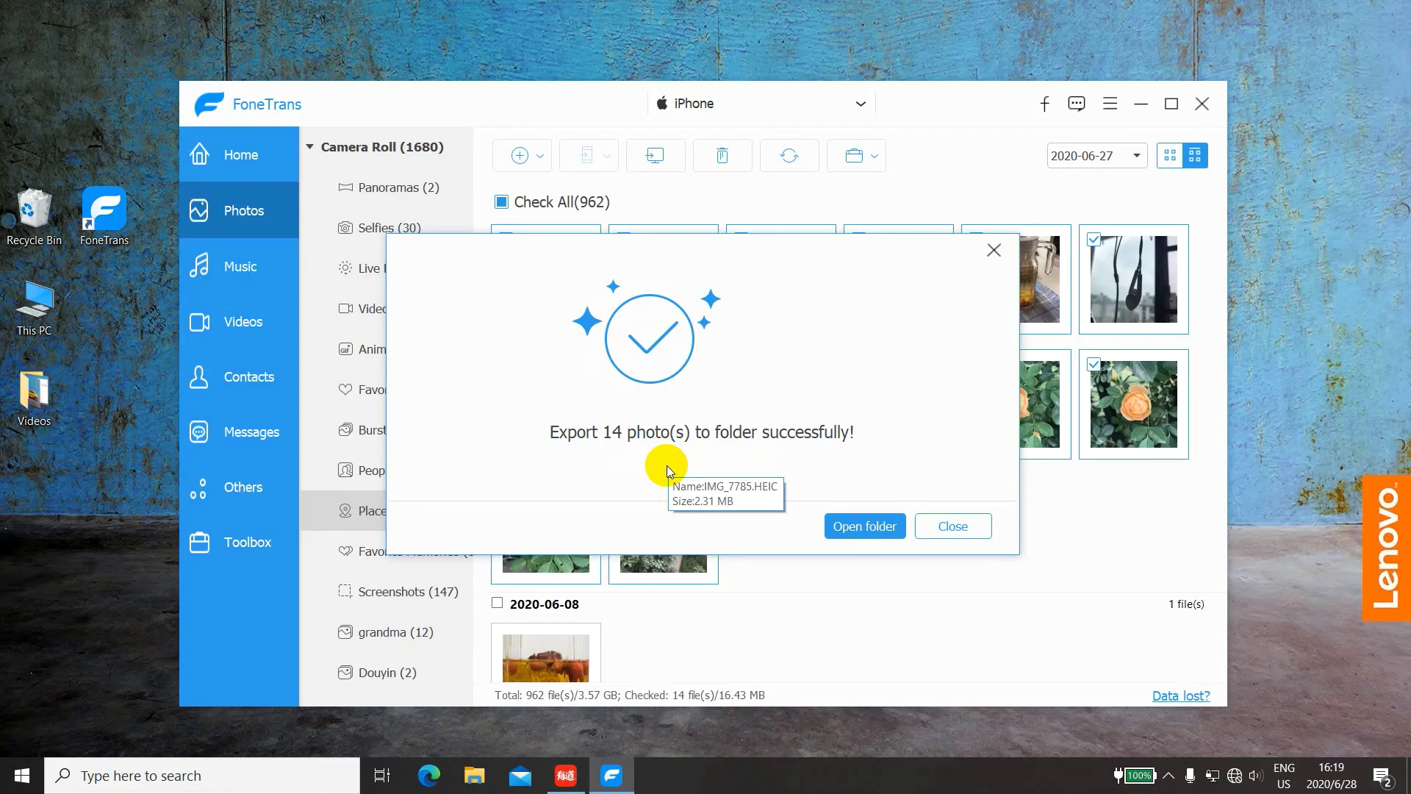
# Step: Open the folder holding the 14 exported photos from the success message
pyautogui.click(842, 531)
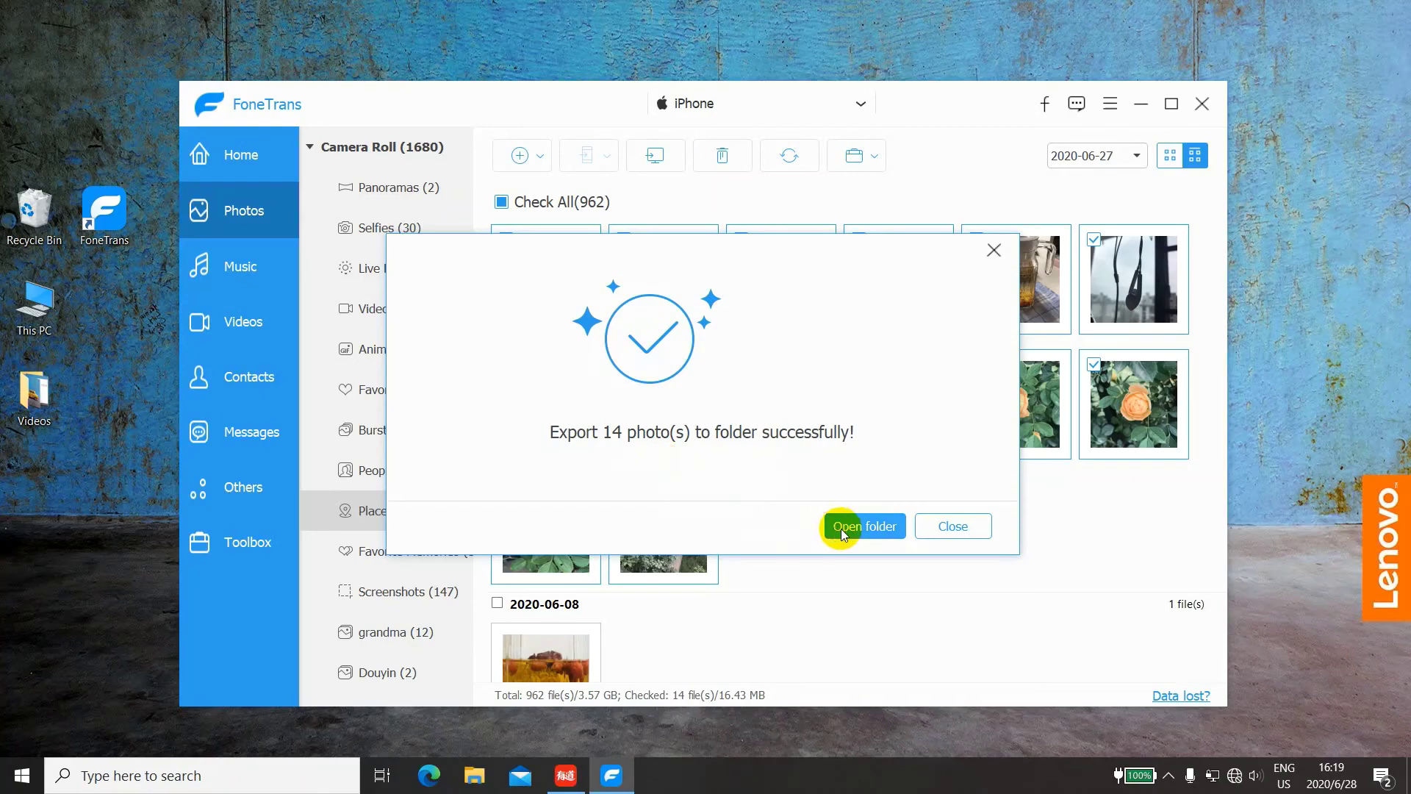